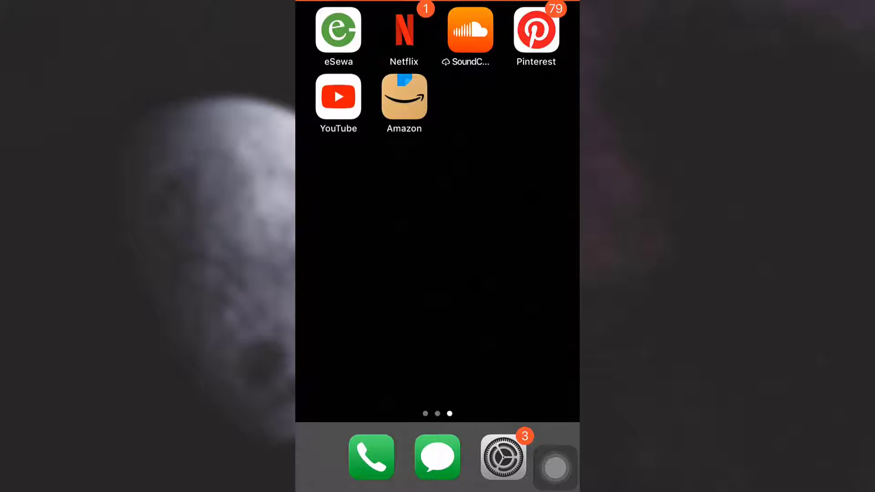
# Launch Amazon Shopping and bring up the account options menu
pyautogui.click(404, 97)
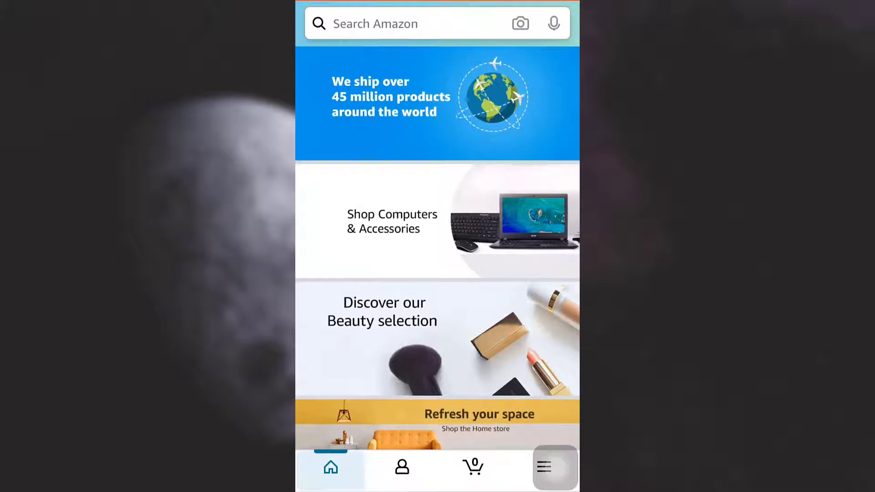
pyautogui.click(544, 468)
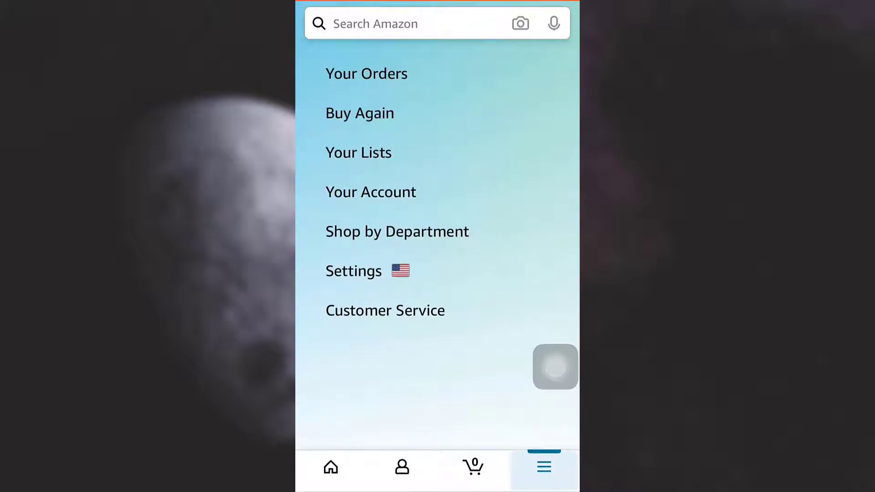
# From Customer Service, search the help articles for 'Close'
pyautogui.click(397, 231)
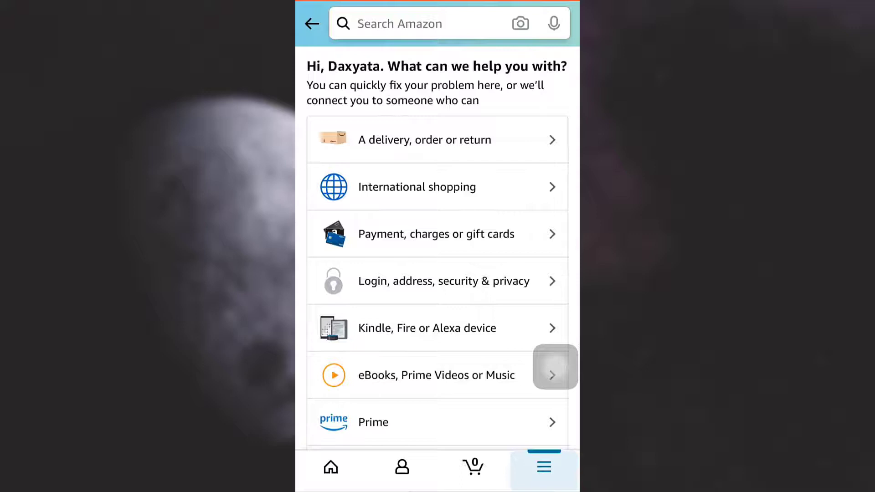
pyautogui.scroll(-3, 555, 368)
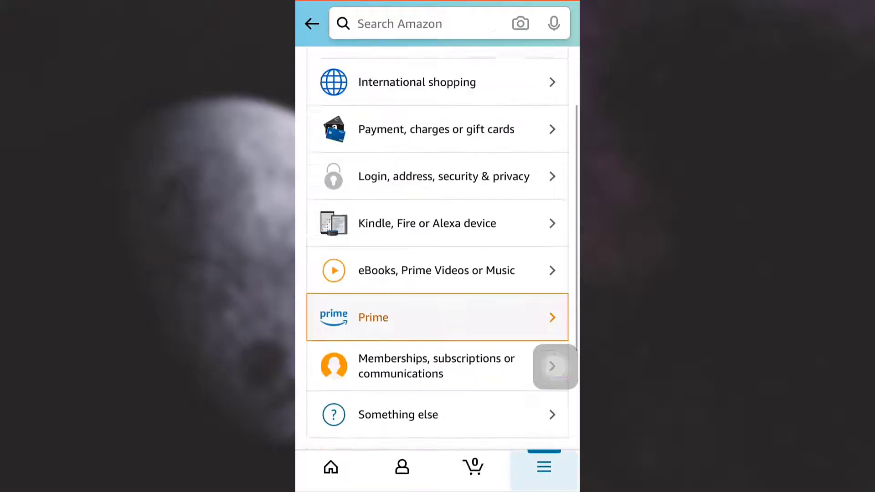
pyautogui.scroll(-2, 555, 368)
pyautogui.scroll(3, 555, 367)
pyautogui.scroll(-5, 556, 368)
pyautogui.scroll(1, 555, 367)
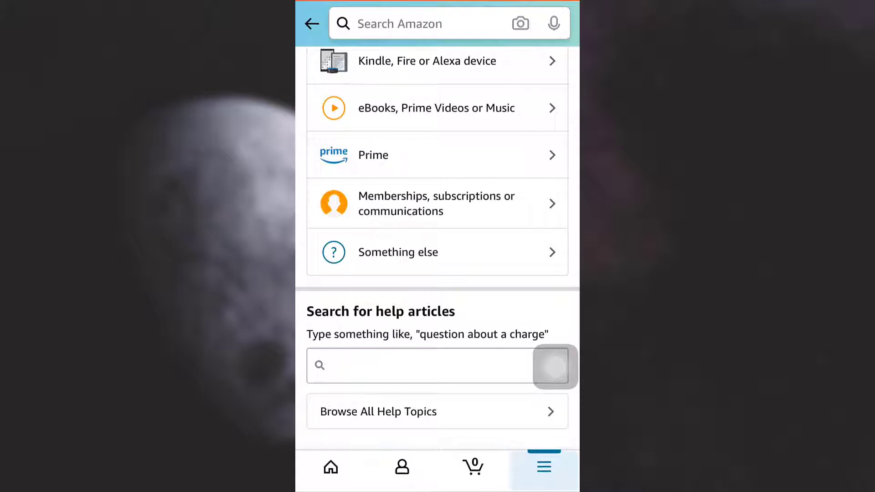
pyautogui.click(556, 368)
pyautogui.write('Close')
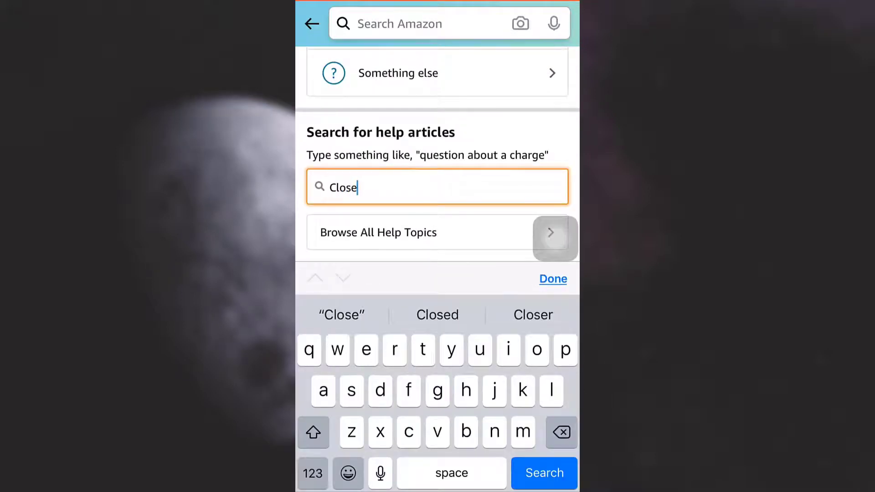
pyautogui.press('Return')
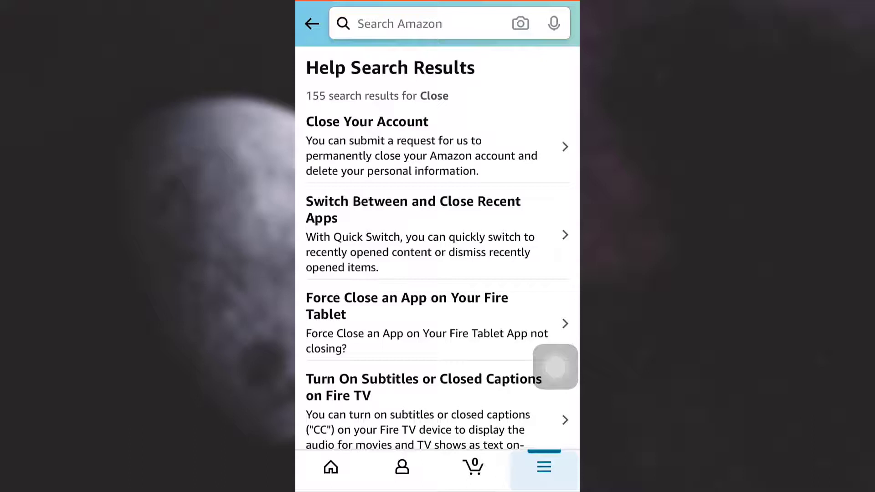
# Open the Close Your Account help article from the search results
pyautogui.click(411, 147)
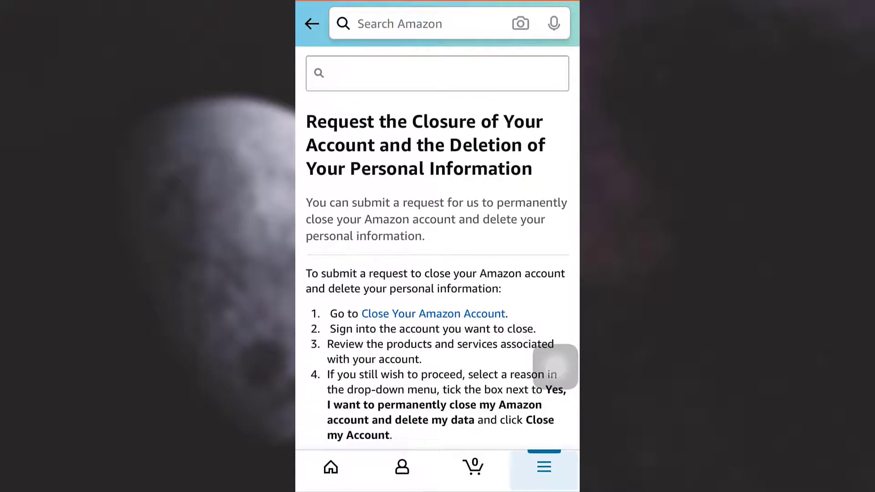
pyautogui.scroll(-10, 438, 250)
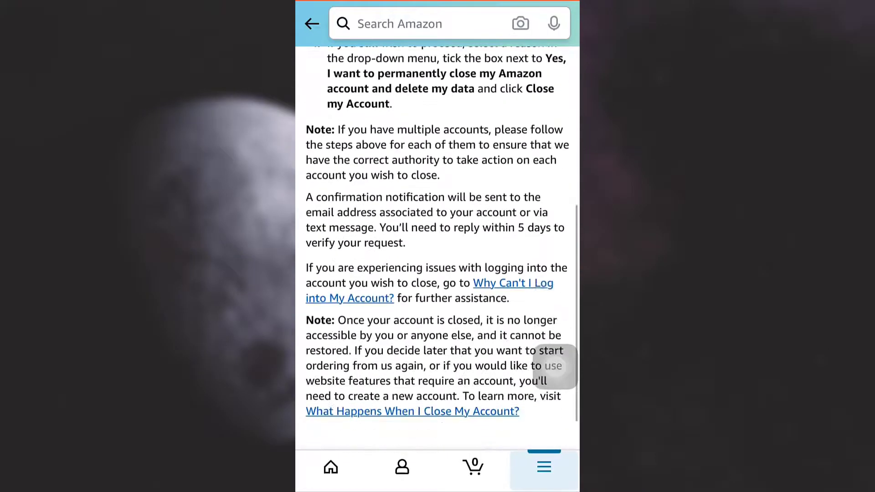
pyautogui.scroll(-2, 437, 249)
pyautogui.scroll(1, 555, 367)
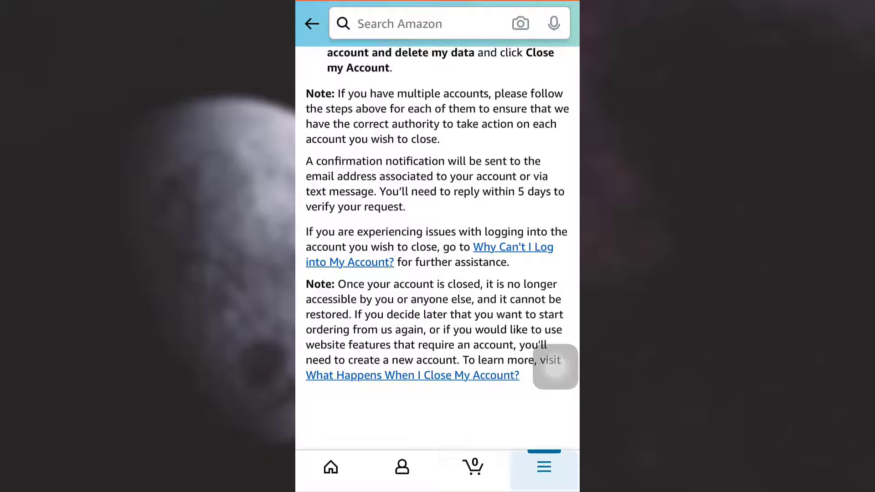
pyautogui.scroll(3, 555, 367)
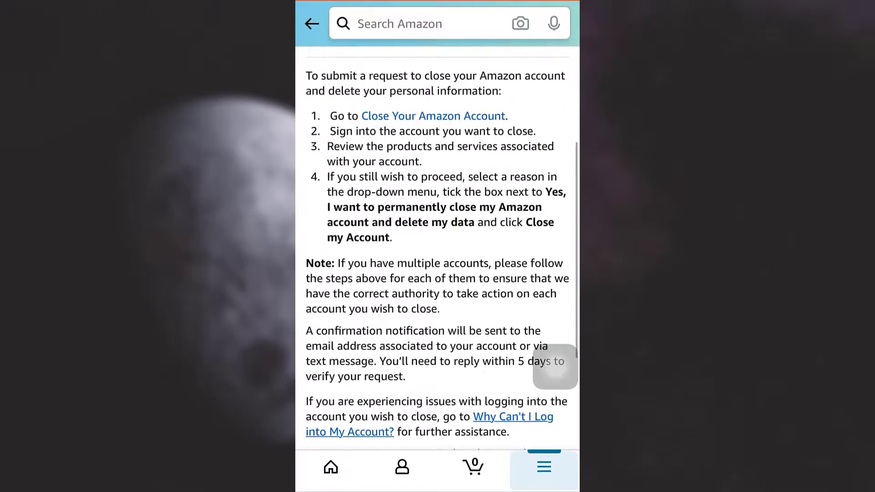
pyautogui.scroll(1, 555, 367)
pyautogui.scroll(1, 555, 367)
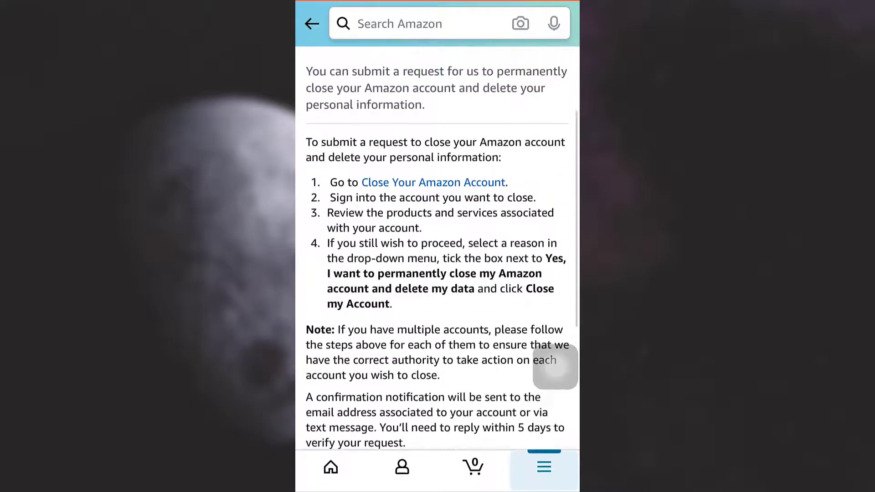
pyautogui.scroll(2, 555, 367)
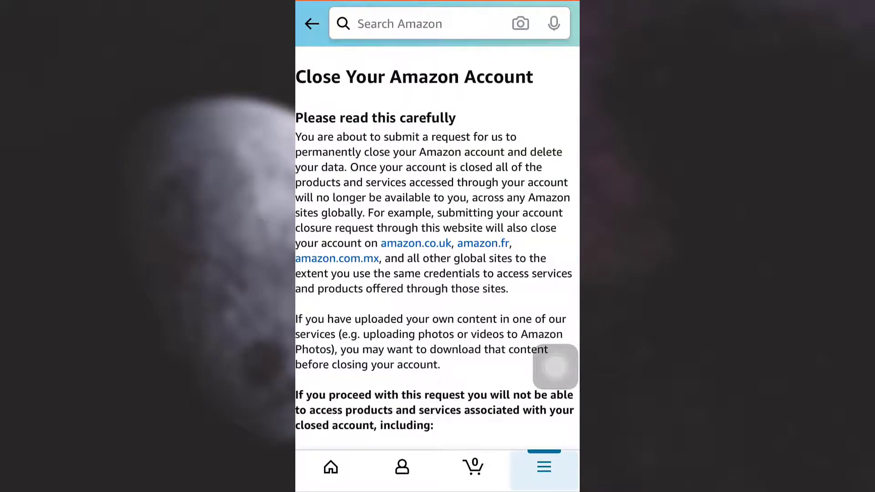
pyautogui.scroll(-3, 437, 246)
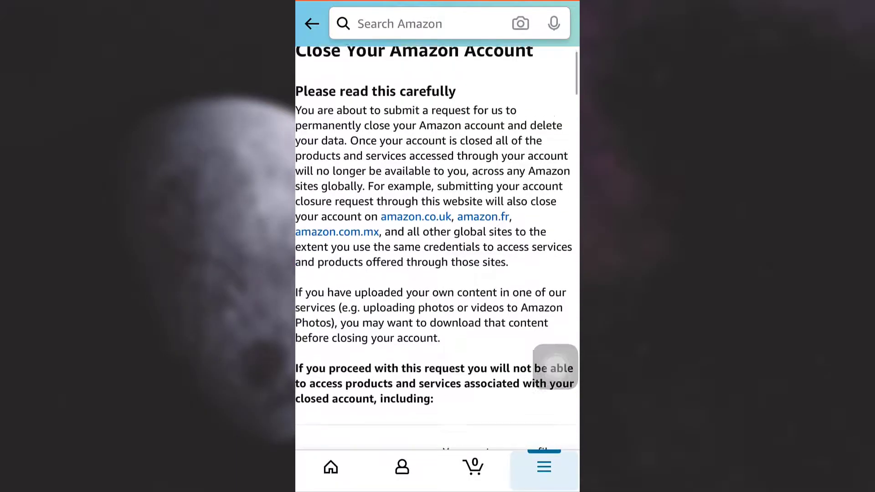
pyautogui.scroll(2, 555, 367)
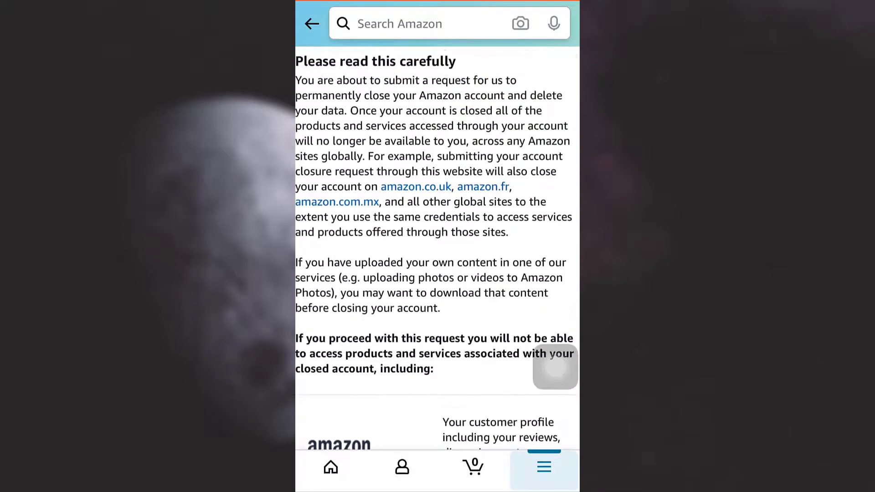
pyautogui.scroll(-1, 556, 366)
pyautogui.scroll(-2, 556, 366)
pyautogui.scroll(-5, 555, 367)
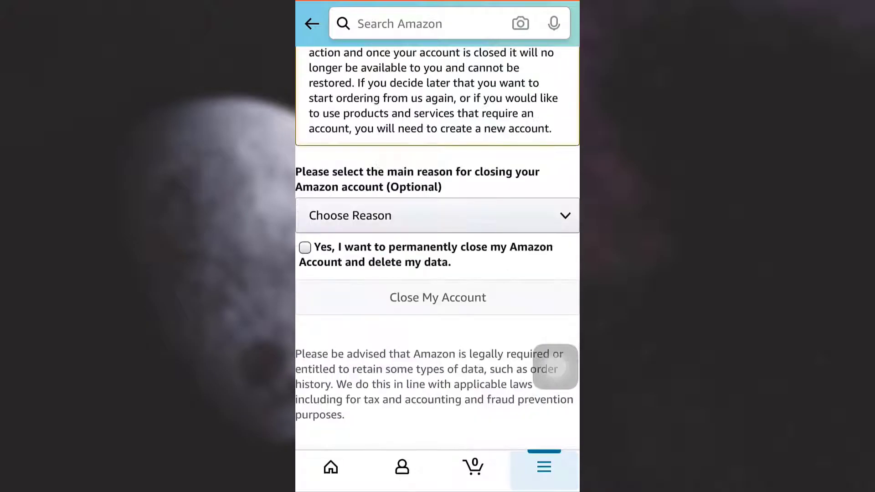
pyautogui.scroll(2, 555, 367)
pyautogui.scroll(1, 555, 367)
pyautogui.scroll(3, 555, 367)
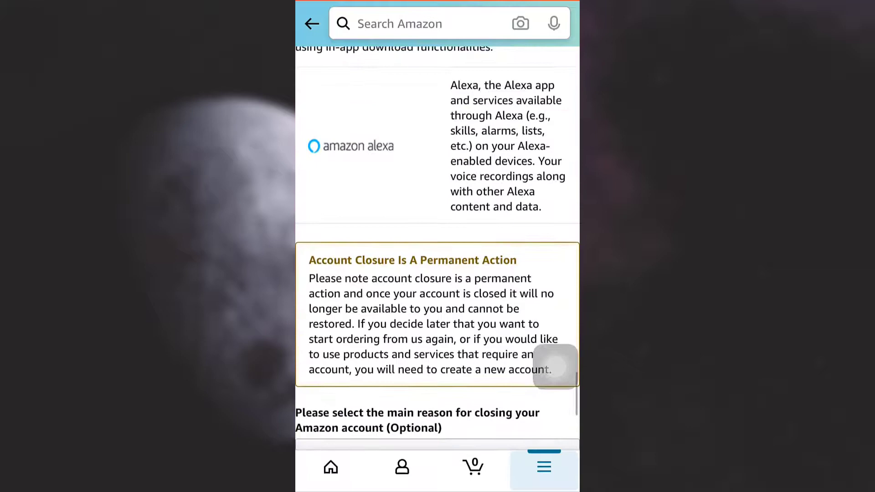
pyautogui.scroll(-1, 555, 367)
pyautogui.scroll(-1, 556, 366)
pyautogui.scroll(-1, 555, 367)
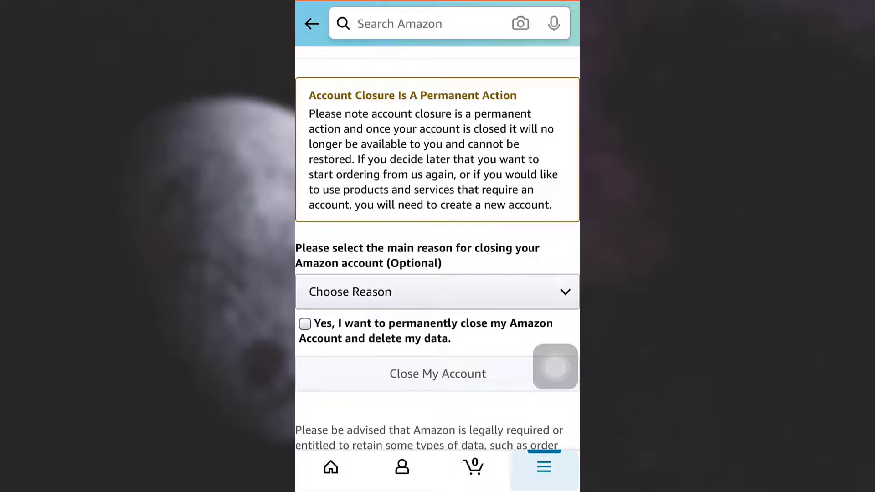
pyautogui.scroll(-1, 555, 368)
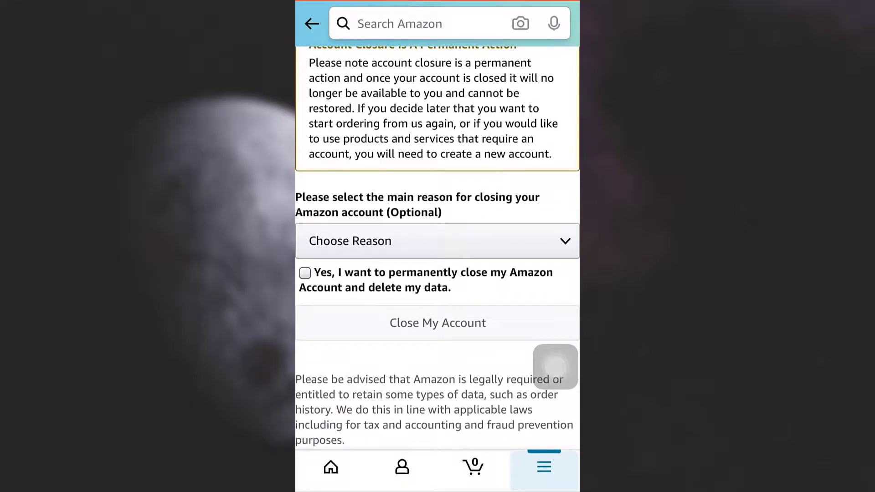
# Choose 'I have another account' as the reason, confirm permanent closure, and submit Close My Account
pyautogui.click(437, 240)
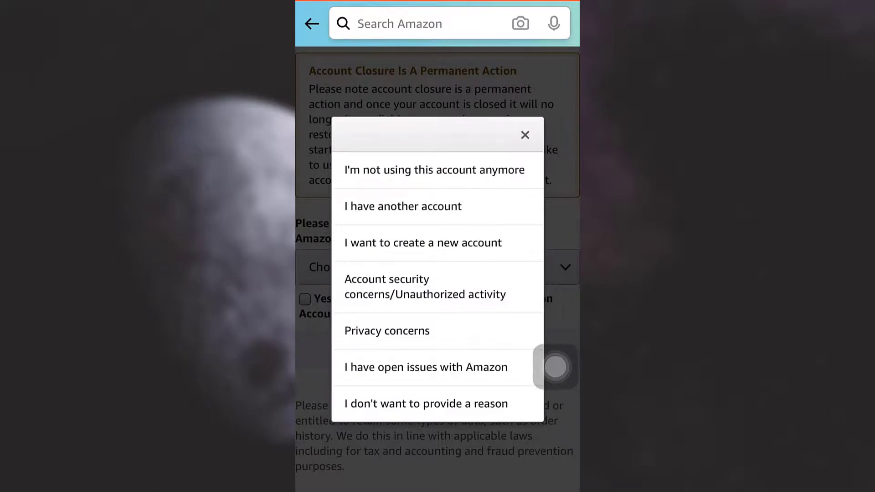
pyautogui.click(402, 206)
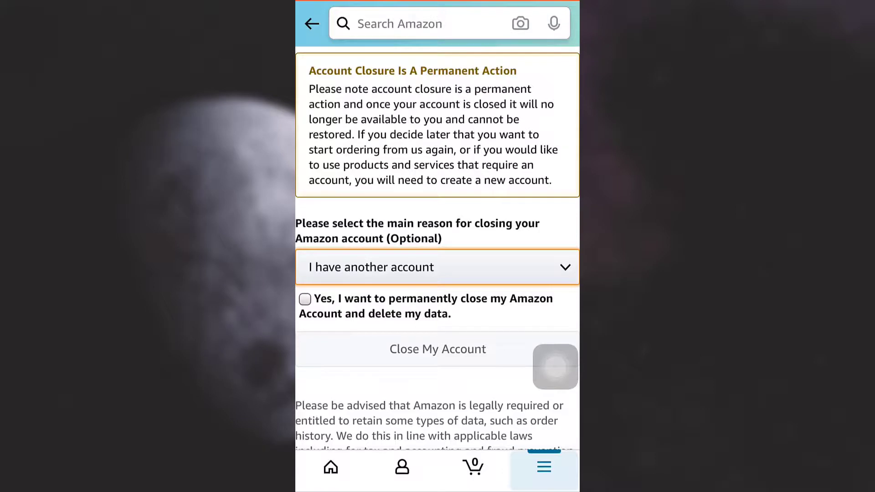
pyautogui.click(306, 299)
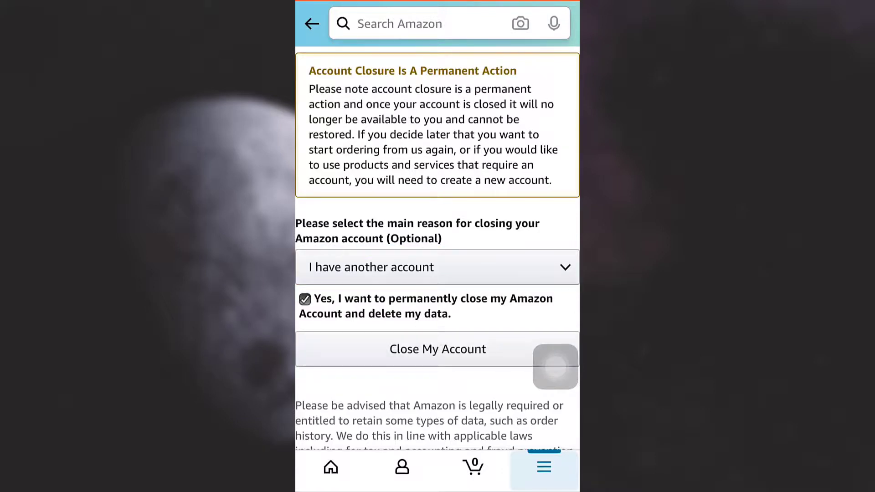
pyautogui.scroll(-2, 438, 247)
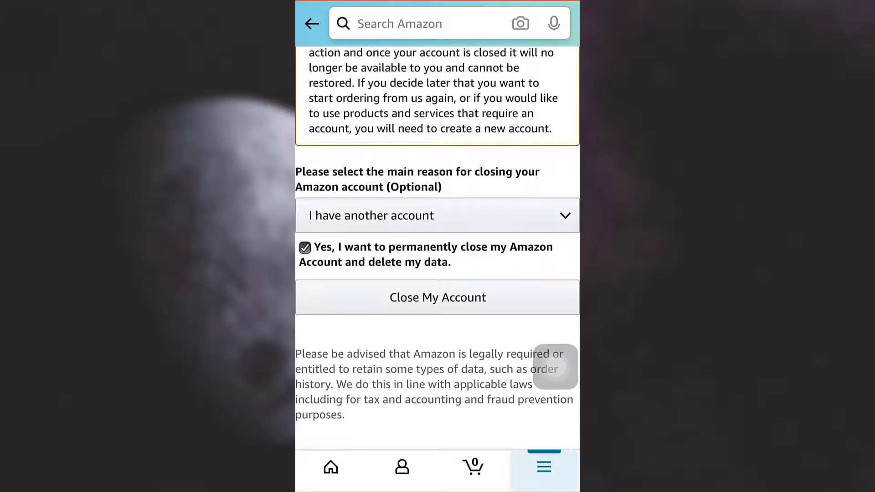
pyautogui.click(437, 298)
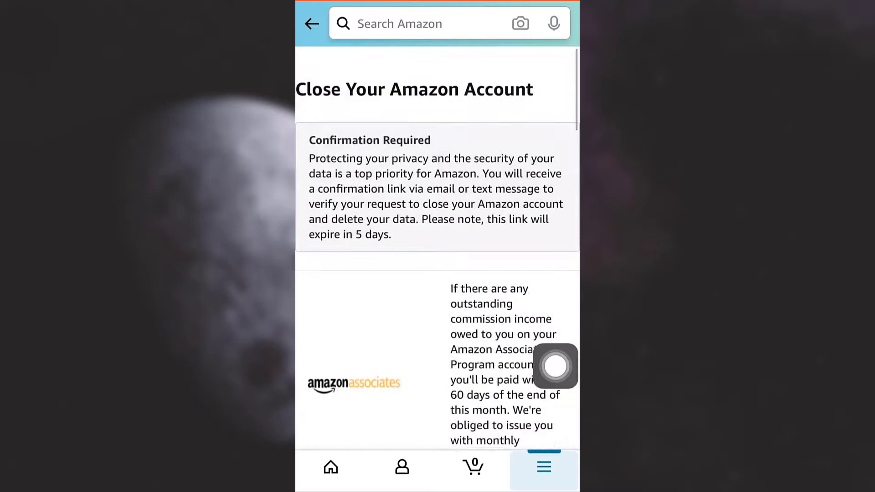
pyautogui.moveTo(556, 366); pyautogui.dragTo(555, 469)
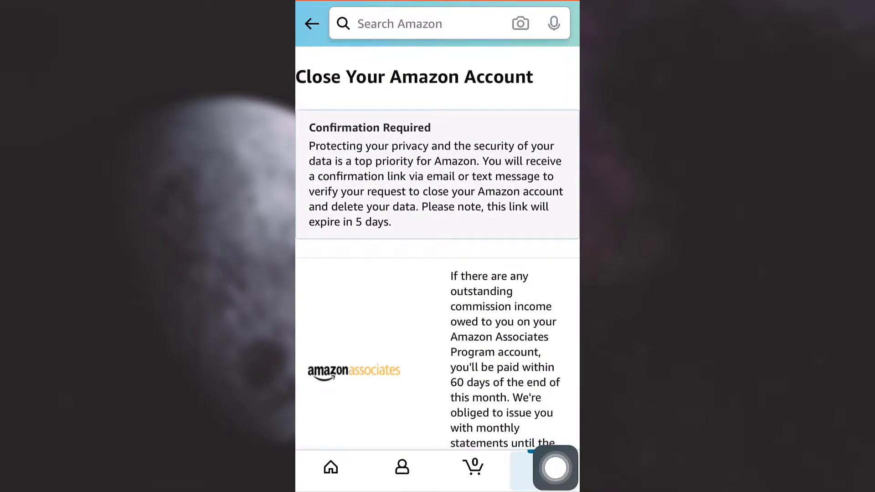